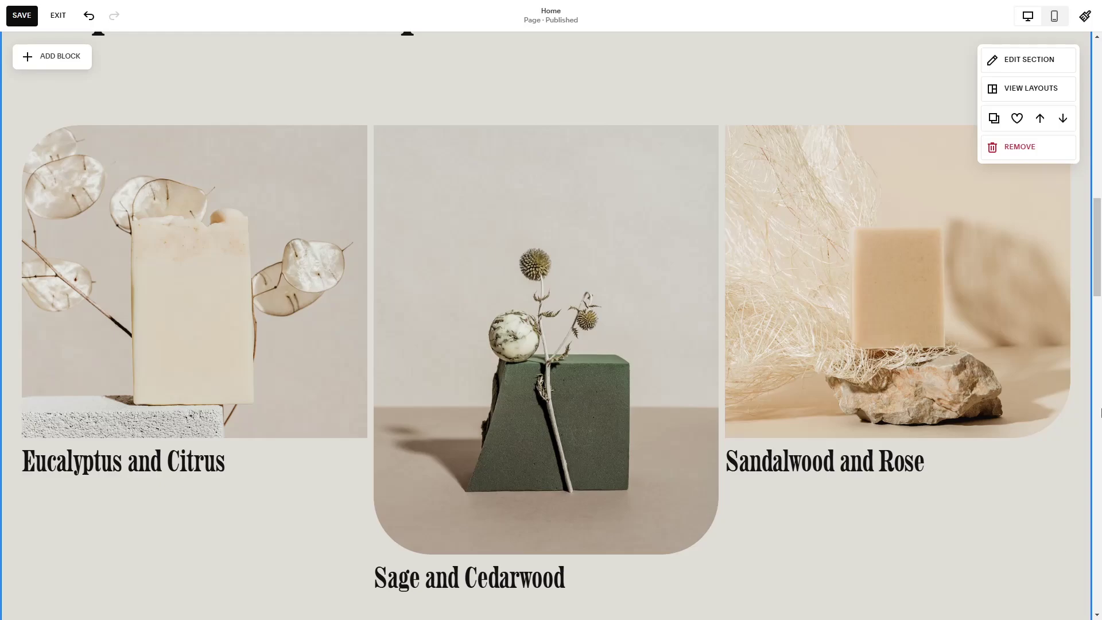
{"action": "left_click_drag", "start_coordinate": [1097, 281], "coordinate": [1098, 173]}
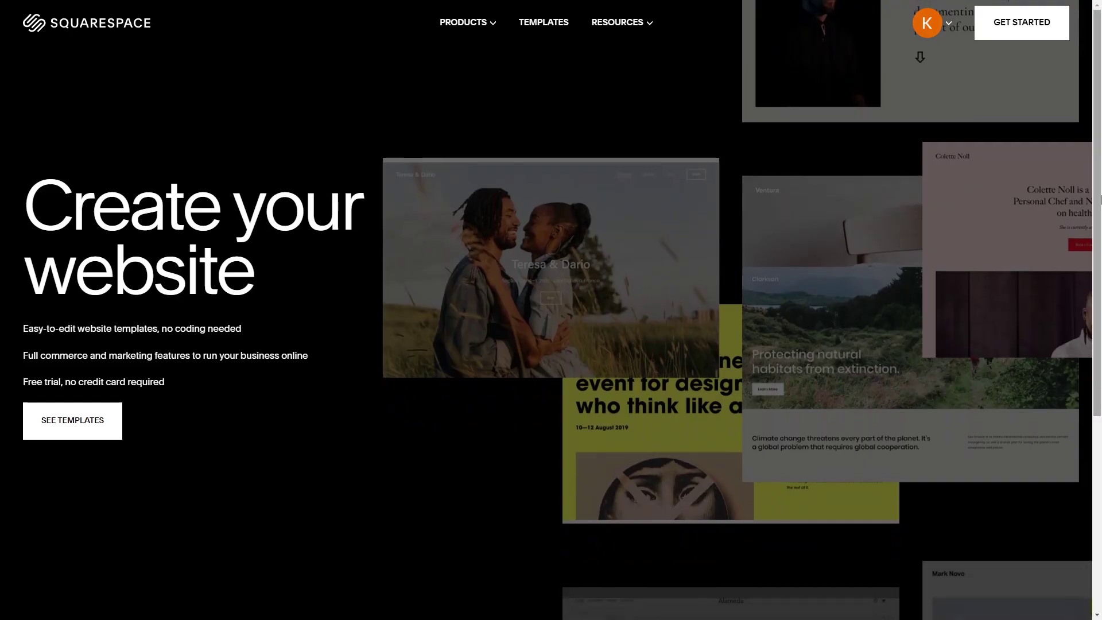
Step: Browse the website templates and start a new site with the Altaloma design
{"action": "left_click", "coordinate": [69, 417]}
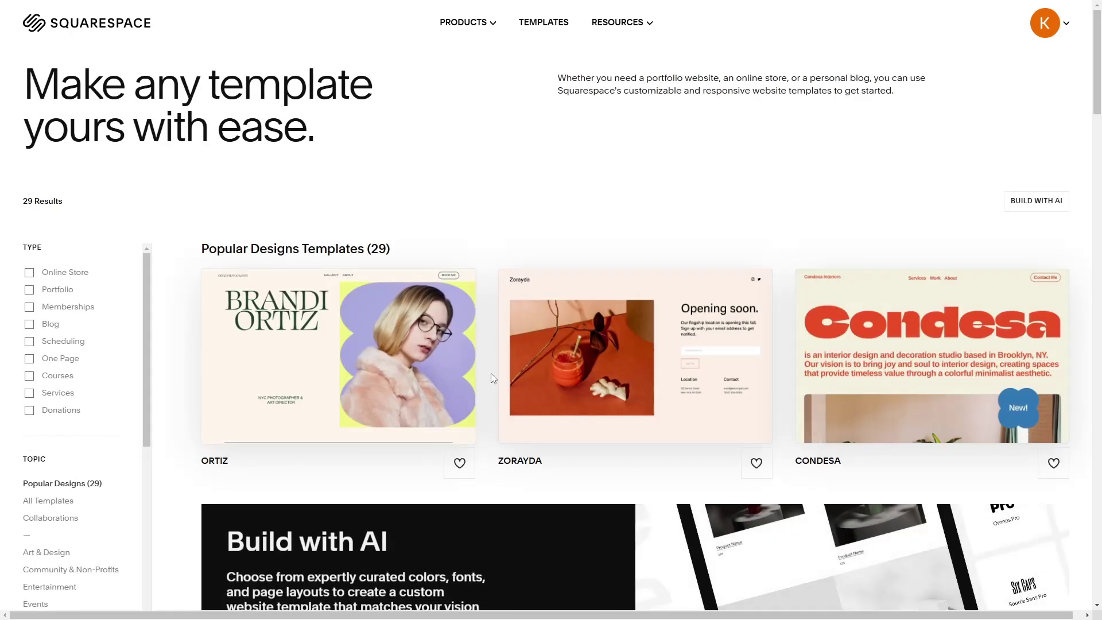
{"action": "scroll", "coordinate": [618, 388], "scroll_direction": "down", "scroll_amount": 8}
{"action": "scroll", "coordinate": [666, 392], "scroll_direction": "down", "scroll_amount": 8}
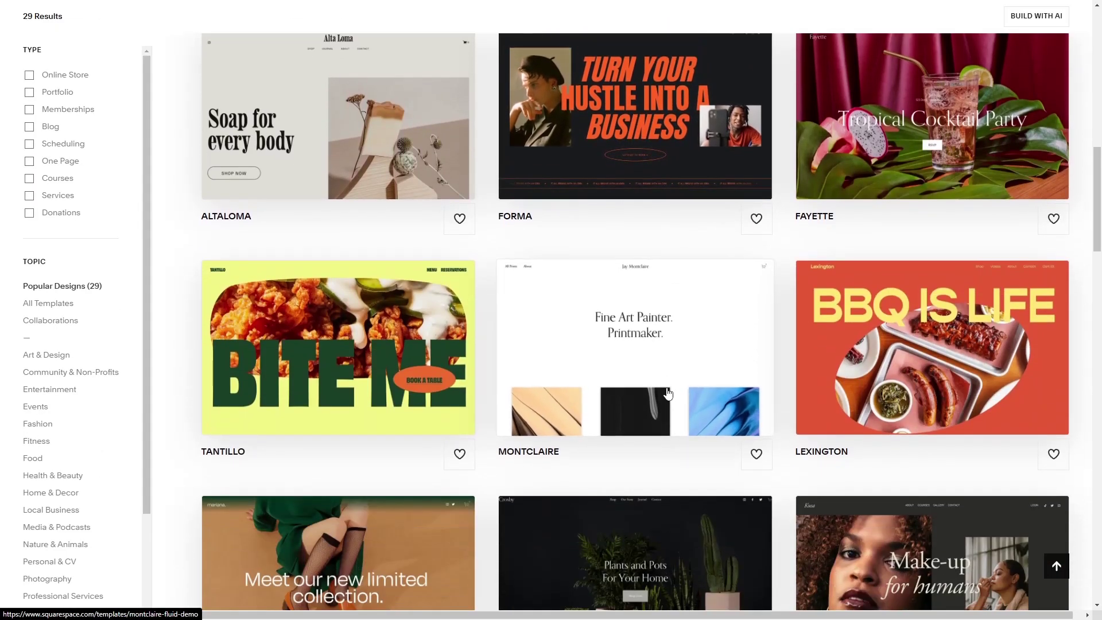
{"action": "scroll", "coordinate": [677, 408], "scroll_direction": "up", "scroll_amount": 3}
{"action": "scroll", "coordinate": [676, 408], "scroll_direction": "up", "scroll_amount": 2}
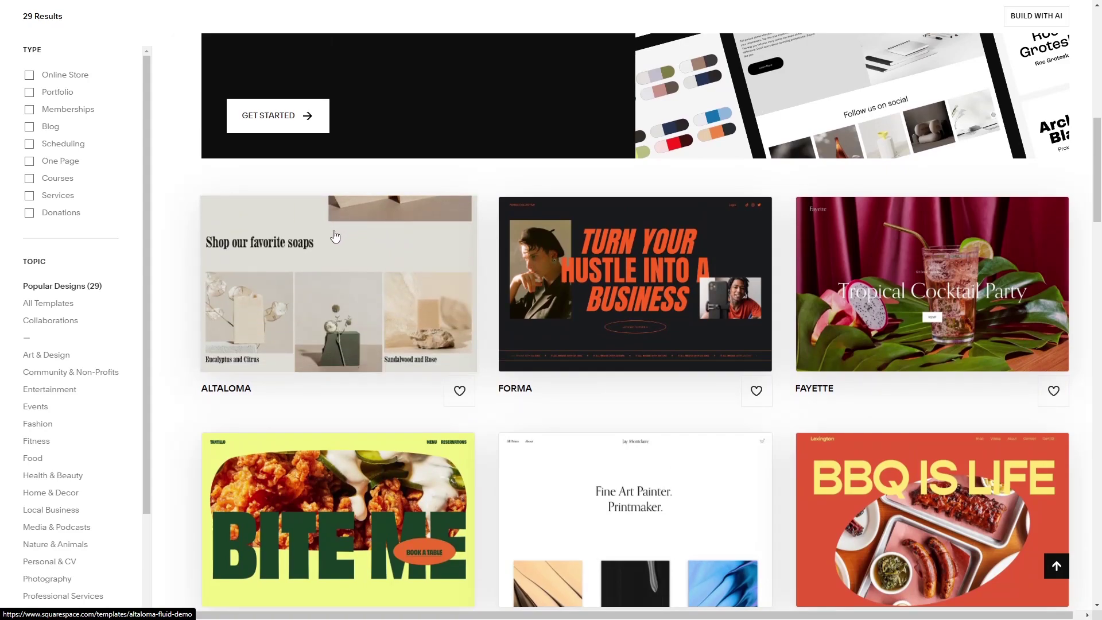
{"action": "left_click", "coordinate": [346, 263]}
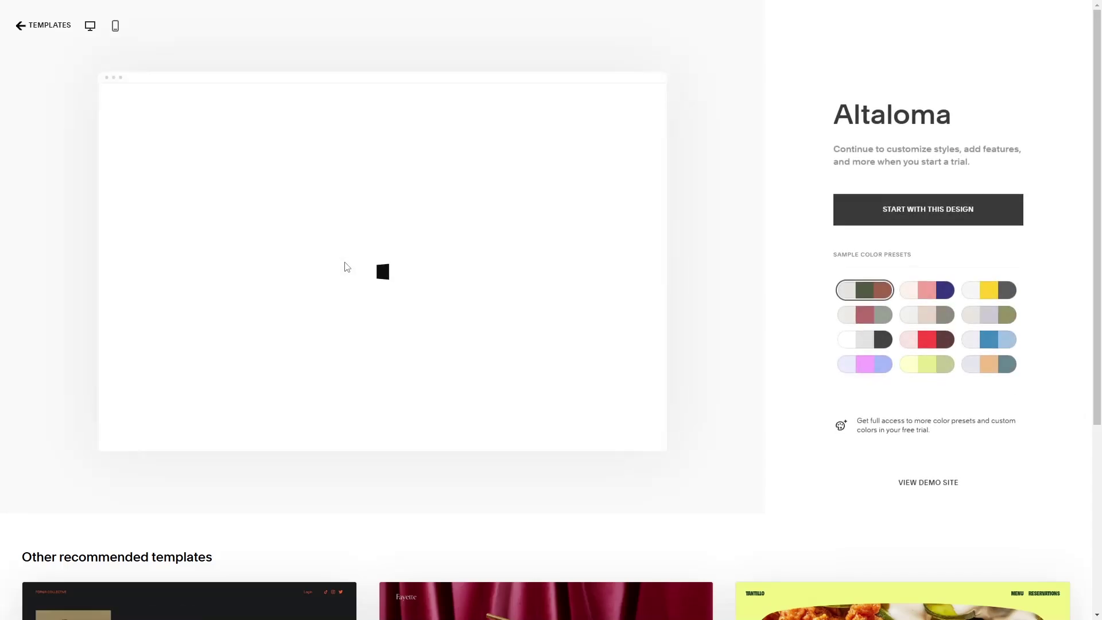
{"action": "left_click", "coordinate": [910, 210]}
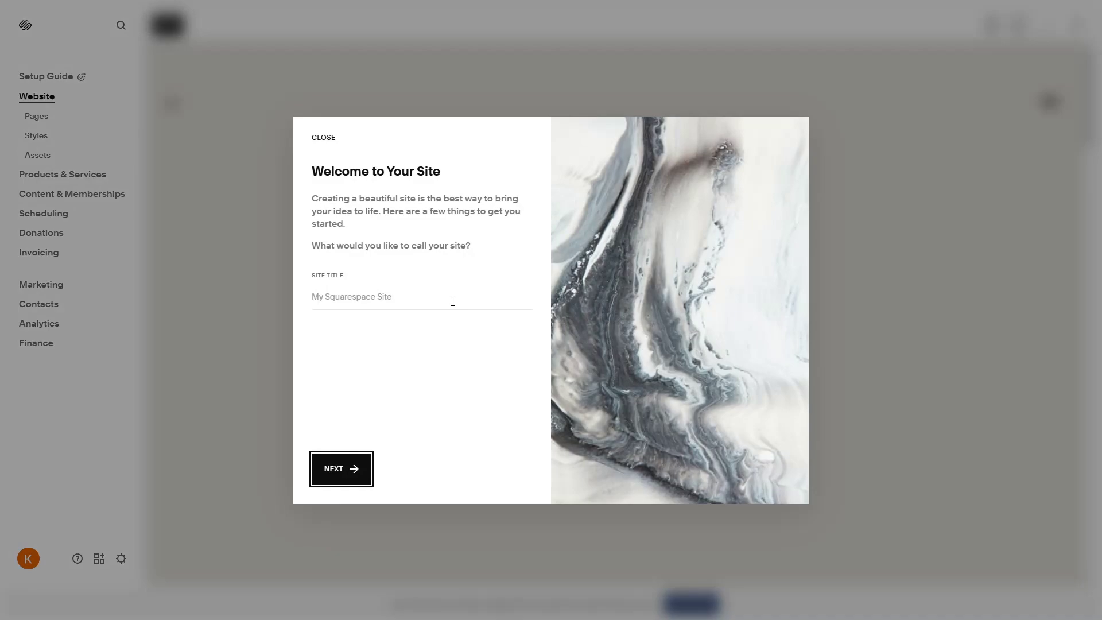
Step: Title the site "Round Corners of an Image" and finish the welcome setup
{"action": "left_click", "coordinate": [453, 300]}
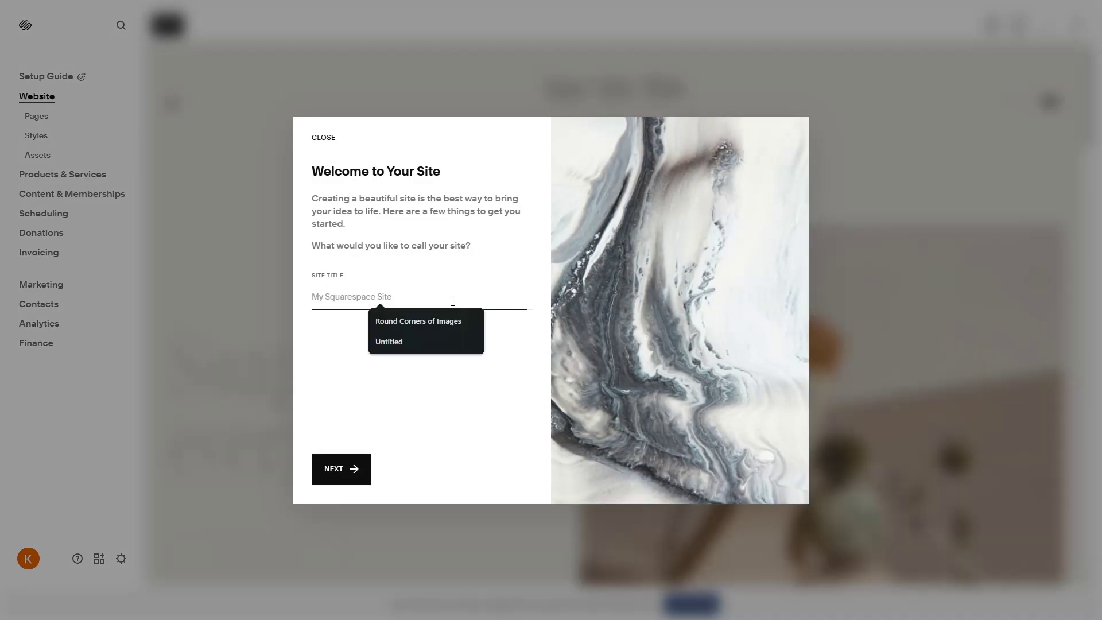
{"action": "type", "text": "Round Corn"}
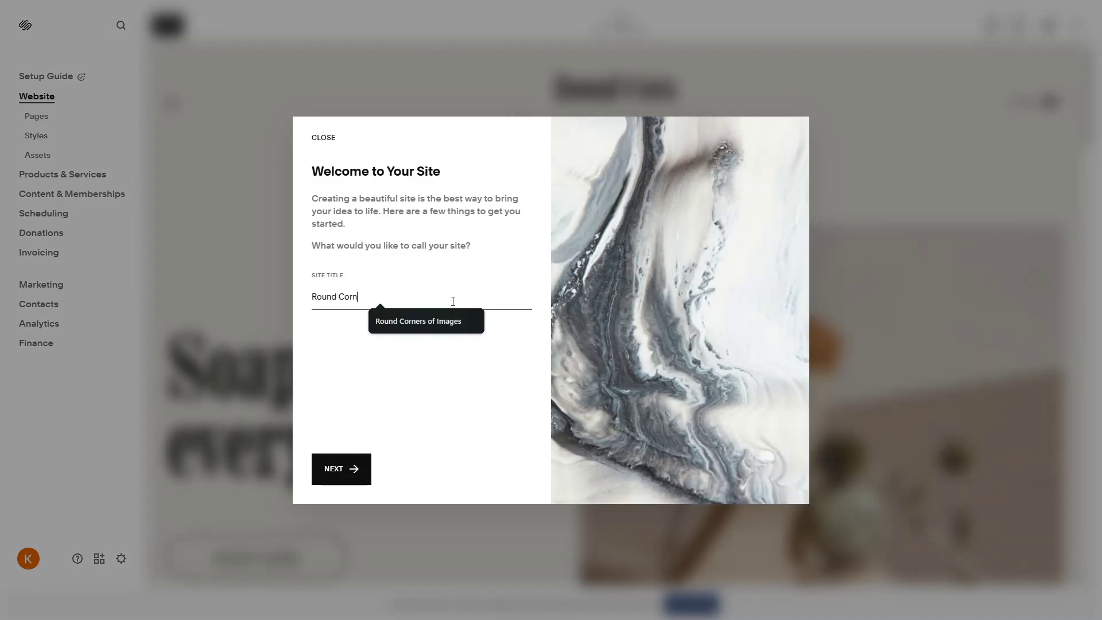
{"action": "type", "text": "ers of an Image"}
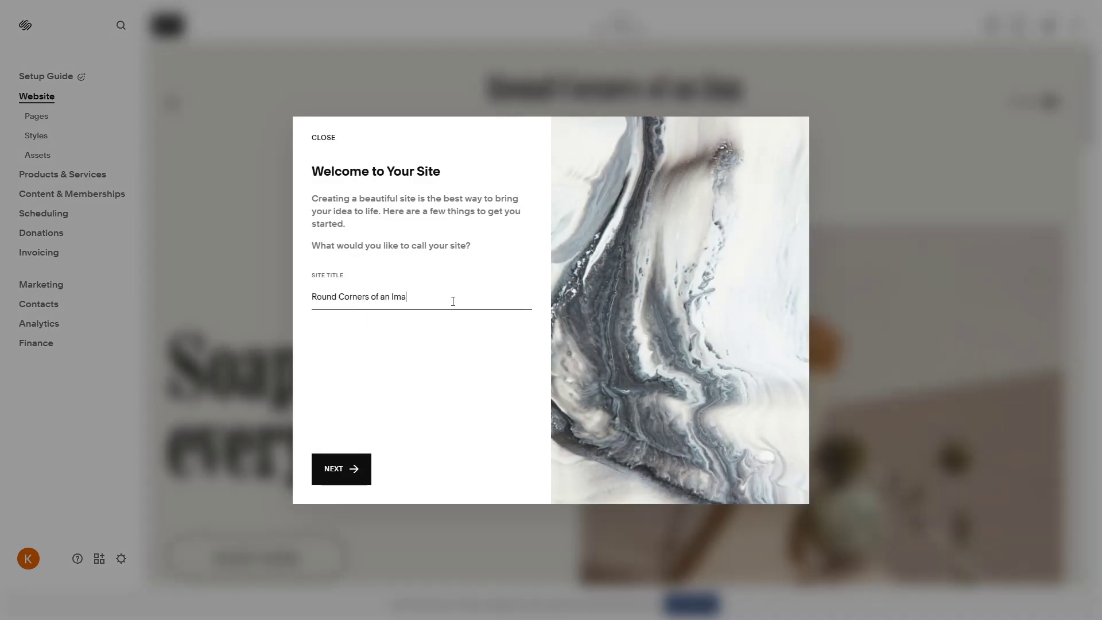
{"action": "left_click", "coordinate": [339, 468]}
{"action": "left_click", "coordinate": [485, 471]}
{"action": "left_click", "coordinate": [492, 475]}
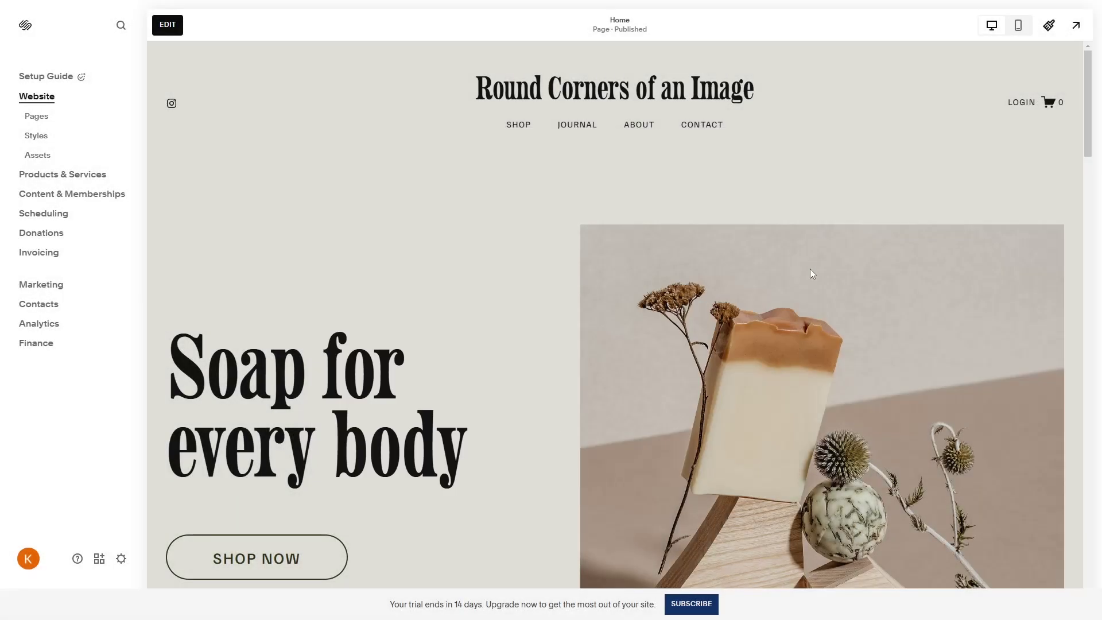
Step: Switch the site's Home page into editing mode
{"action": "scroll", "coordinate": [810, 269], "scroll_direction": "down", "scroll_amount": 2}
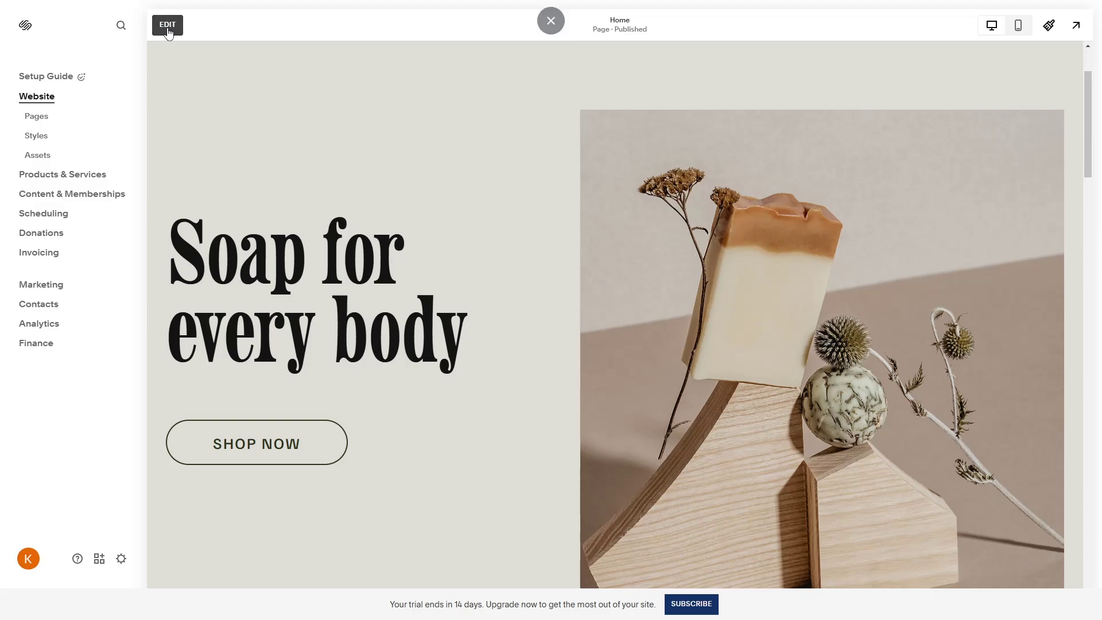
{"action": "left_click", "coordinate": [167, 26]}
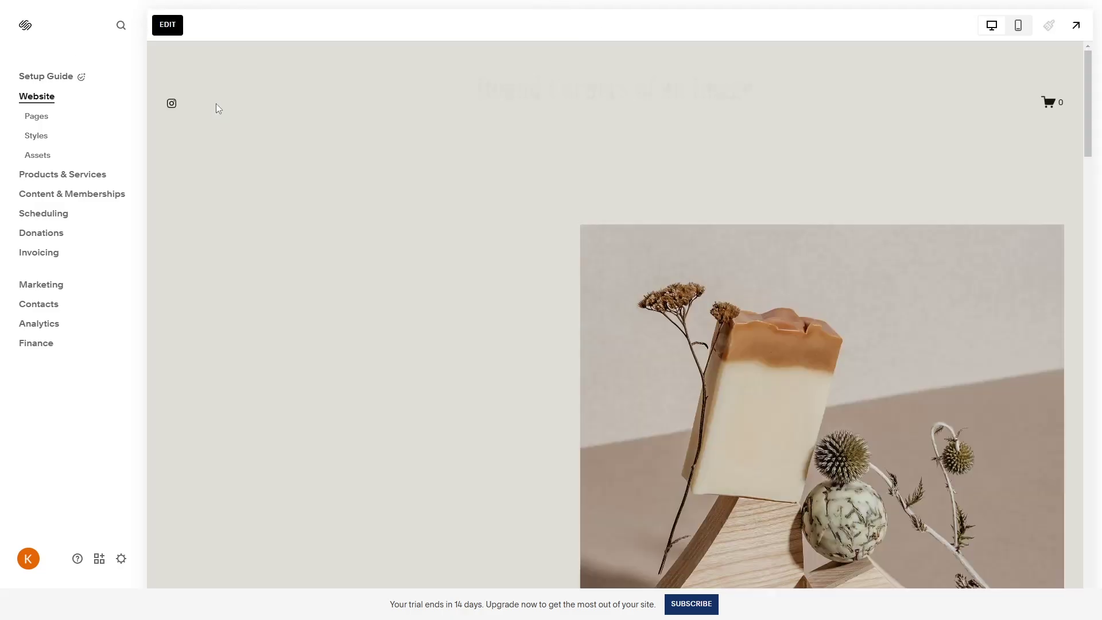
{"action": "scroll", "coordinate": [737, 282], "scroll_direction": "down", "scroll_amount": 2}
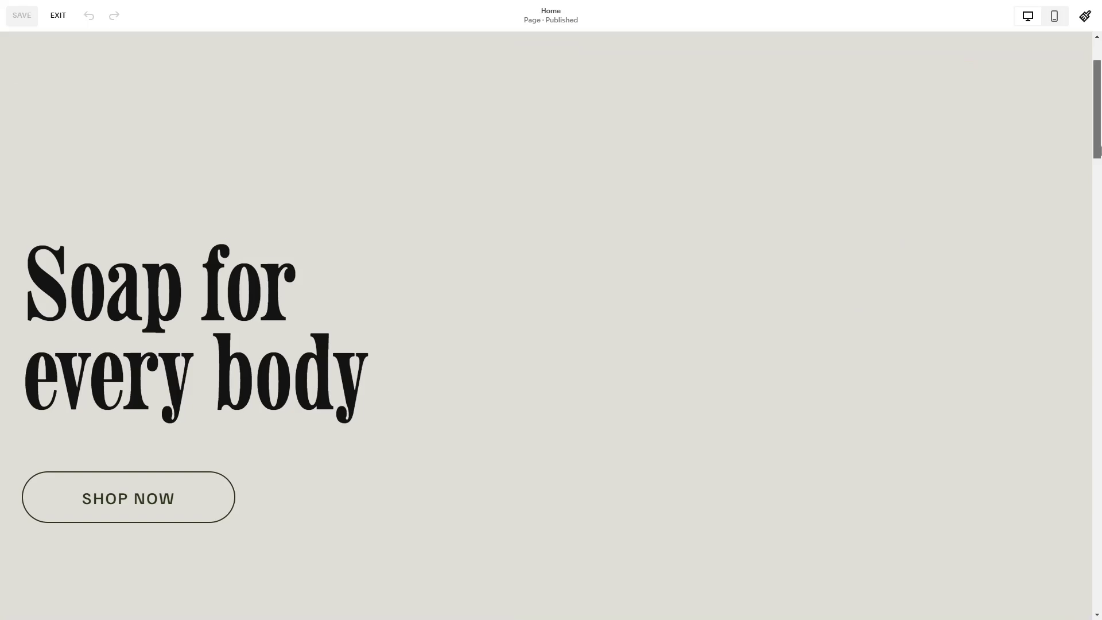
Step: Open the design settings of the large soap image beside the "Soap for every body" heading
{"action": "left_click_drag", "start_coordinate": [1096, 151], "coordinate": [1096, 165]}
{"action": "mouse_move", "coordinate": [1096, 127]}
{"action": "left_mouse_down"}
{"action": "mouse_move", "coordinate": [1099, 287]}
{"action": "mouse_move", "coordinate": [1098, 121]}
{"action": "left_mouse_up"}
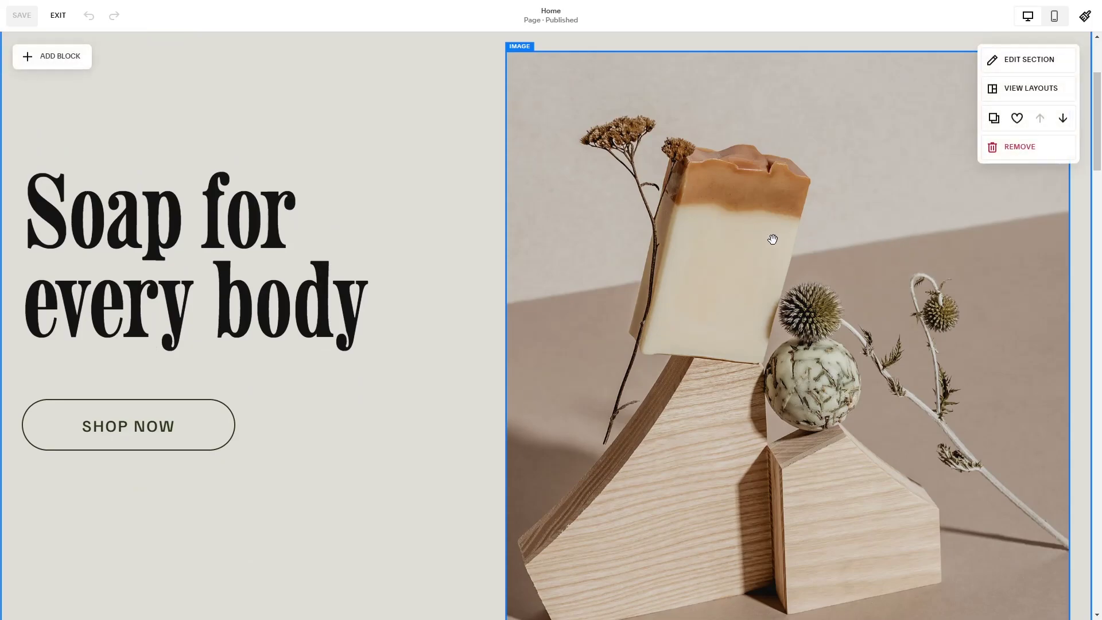
{"action": "left_click", "coordinate": [751, 247]}
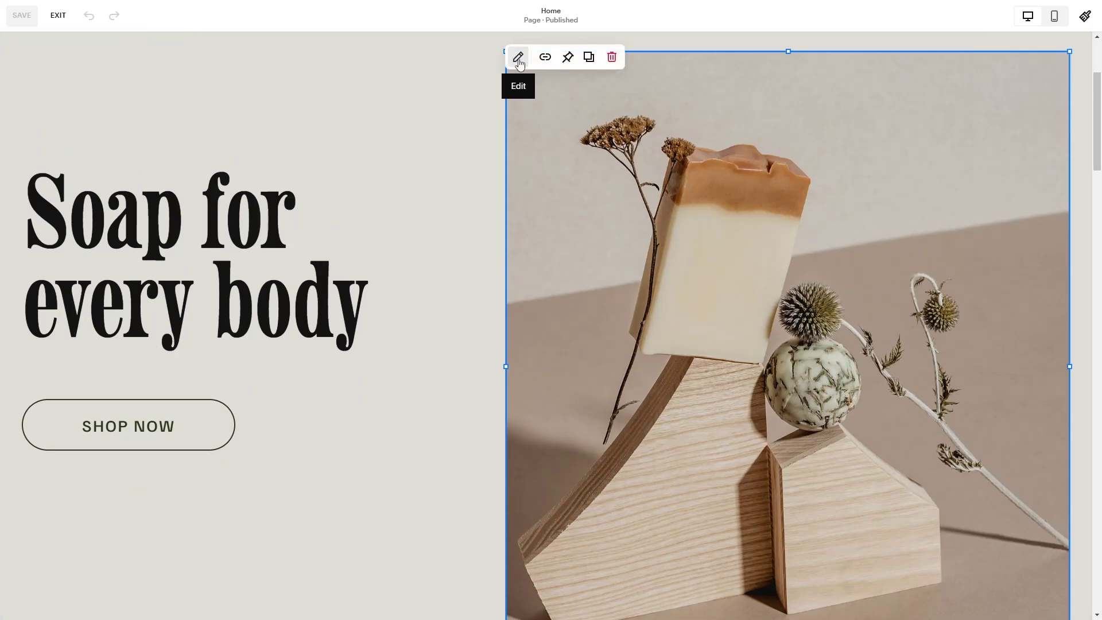
{"action": "left_click", "coordinate": [518, 58]}
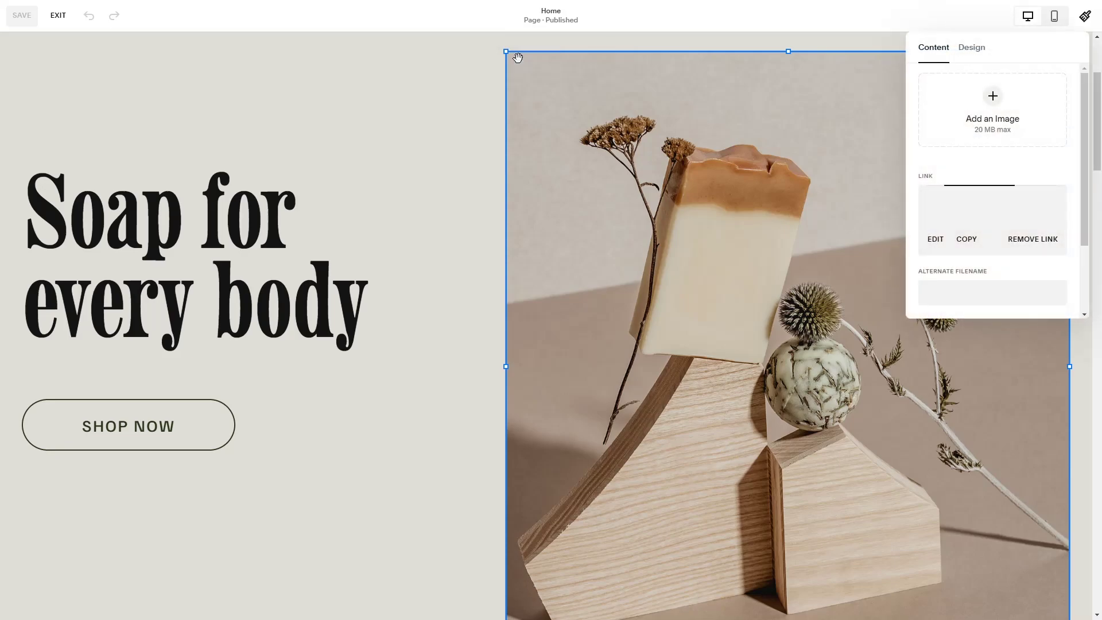
{"action": "left_click", "coordinate": [971, 48]}
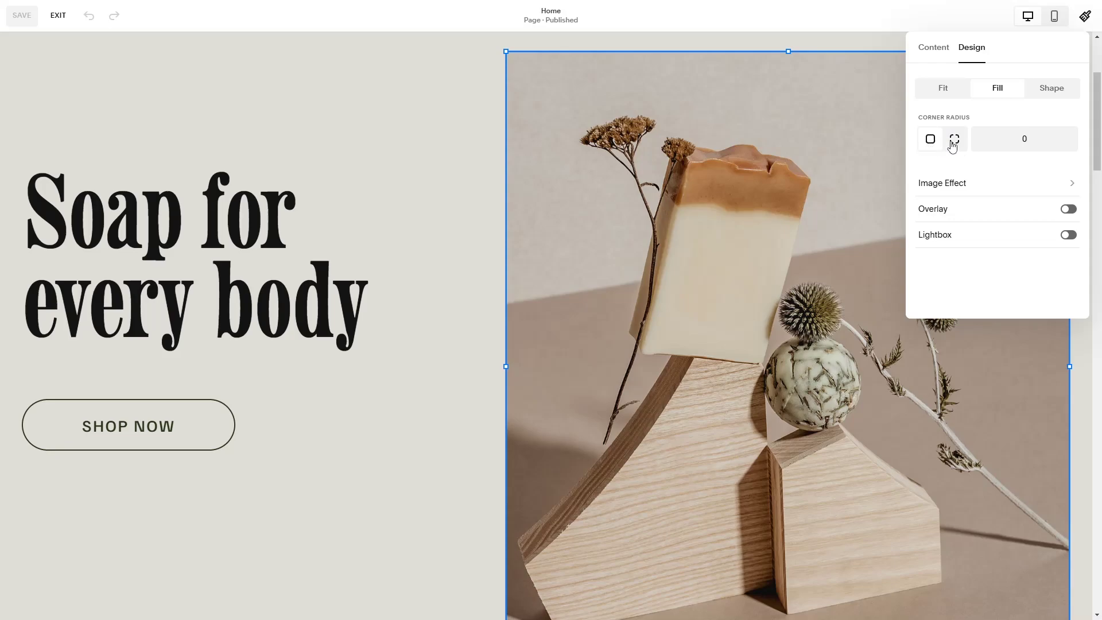
Step: Switch the soap image to individual corner radii, set its top left corner to 100 and check the image
{"action": "left_click", "coordinate": [952, 141]}
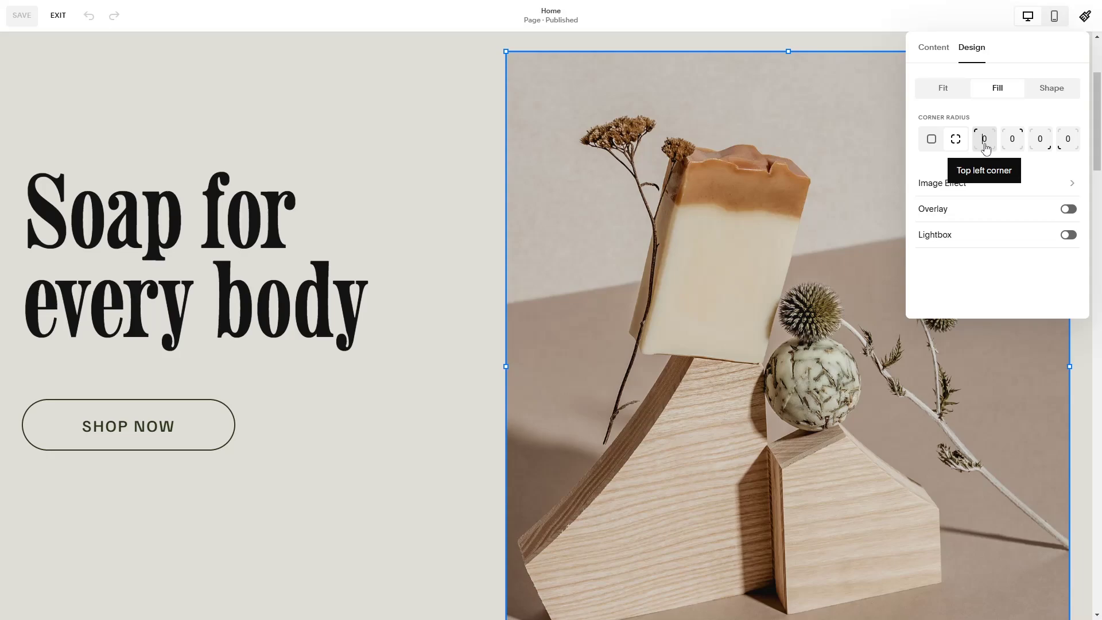
{"action": "double_click", "coordinate": [985, 143]}
{"action": "type", "text": "5"}
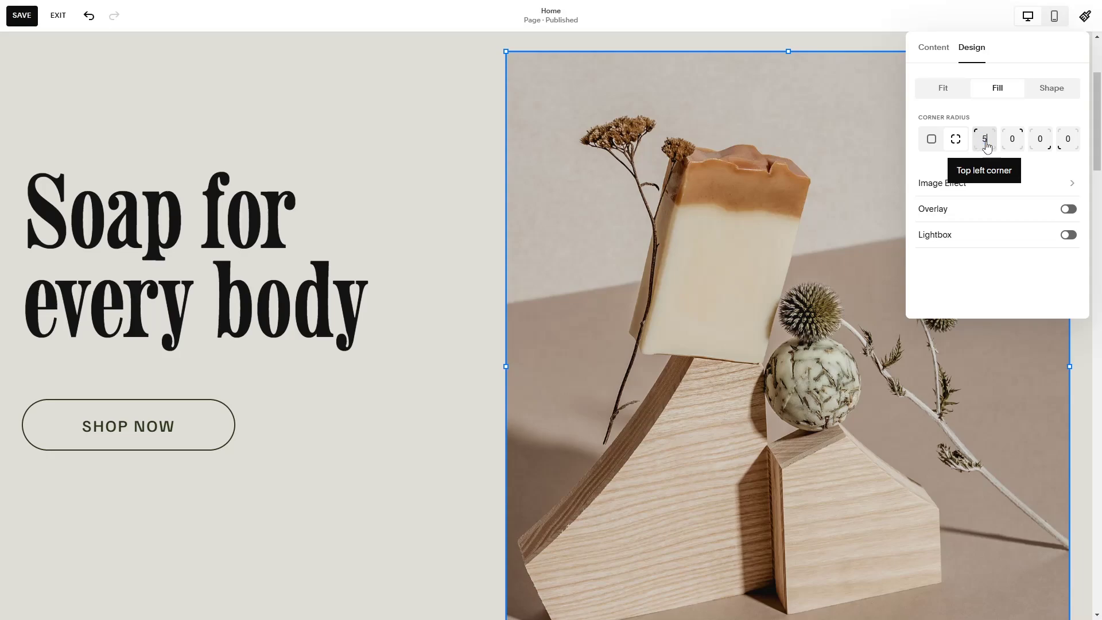
{"action": "type", "text": "0"}
{"action": "key", "text": "BackSpace"}
{"action": "key", "text": "BackSpace"}
{"action": "type", "text": "100"}
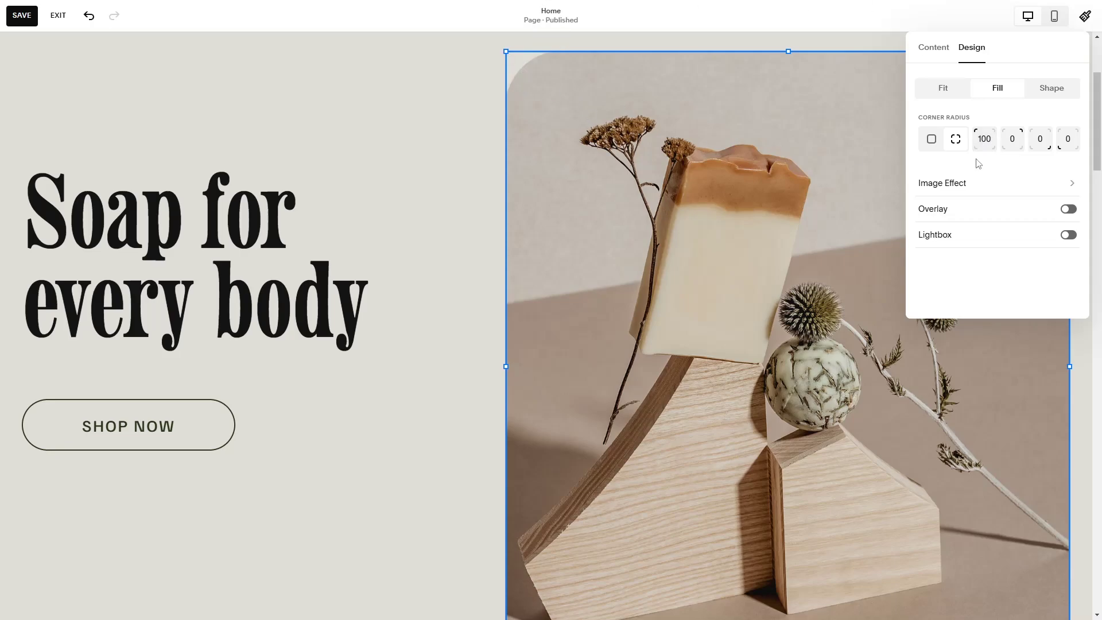
{"action": "scroll", "coordinate": [842, 382], "scroll_direction": "down", "scroll_amount": 3}
{"action": "scroll", "coordinate": [936, 492], "scroll_direction": "down", "scroll_amount": 2}
{"action": "scroll", "coordinate": [935, 493], "scroll_direction": "up", "scroll_amount": 7}
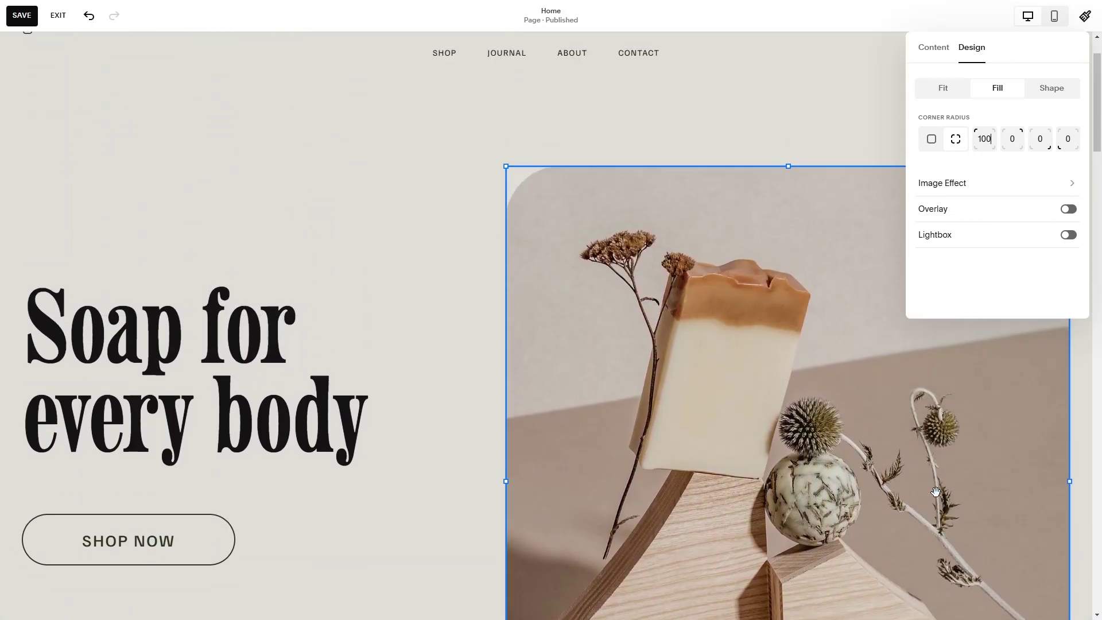
{"action": "scroll", "coordinate": [935, 492], "scroll_direction": "down", "scroll_amount": 1}
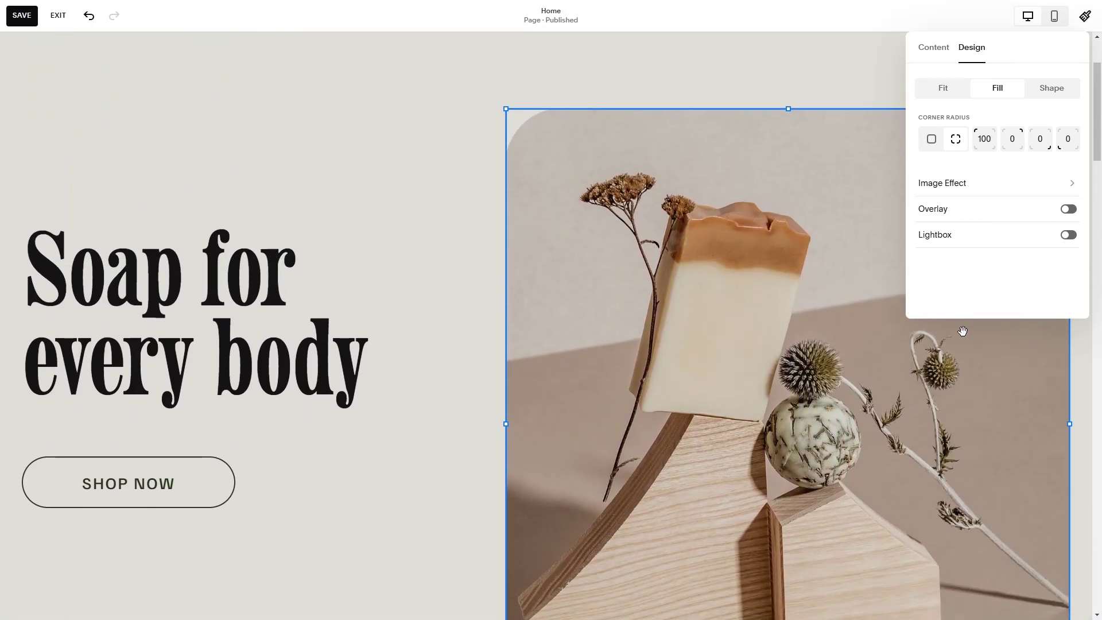
Step: Apply one uniform corner radius of 200 to all corners of the large soap image and close its settings
{"action": "double_click", "coordinate": [991, 144]}
{"action": "type", "text": "9"}
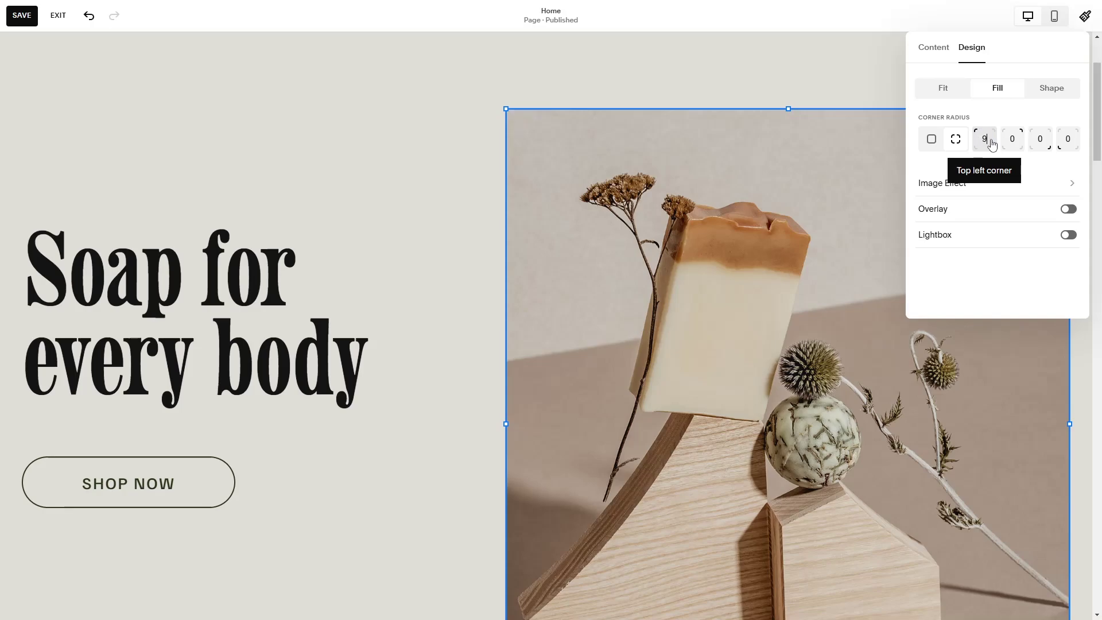
{"action": "left_click", "coordinate": [931, 144]}
{"action": "double_click", "coordinate": [1036, 148]}
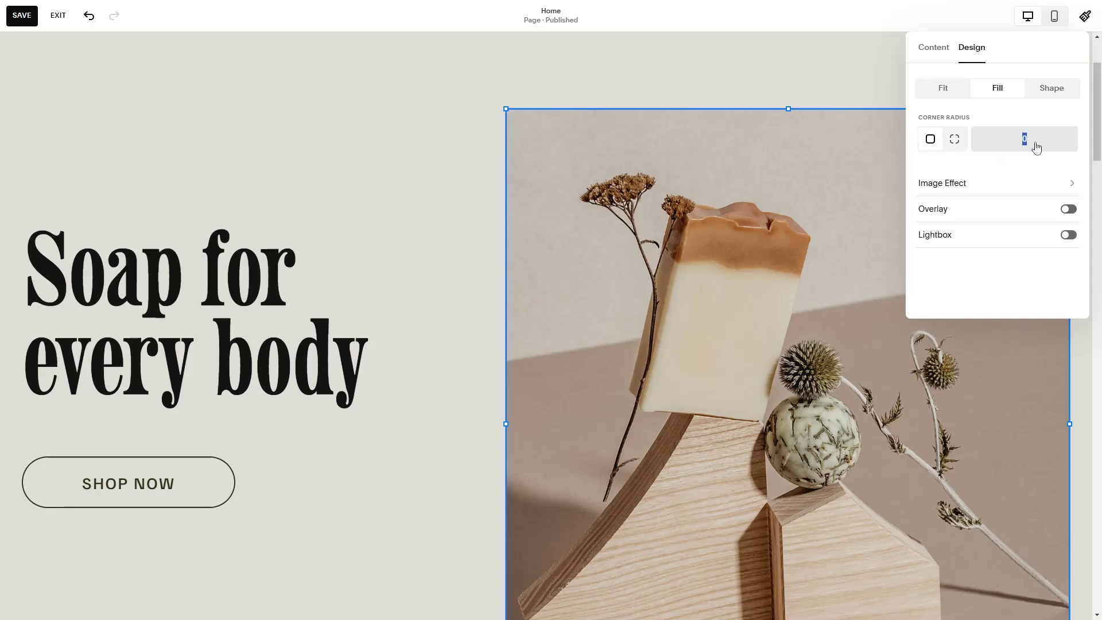
{"action": "type", "text": "50"}
{"action": "key", "text": "BackSpace"}
{"action": "type", "text": "00"}
{"action": "key", "text": "BackSpace"}
{"action": "key", "text": "BackSpace"}
{"action": "type", "text": "00"}
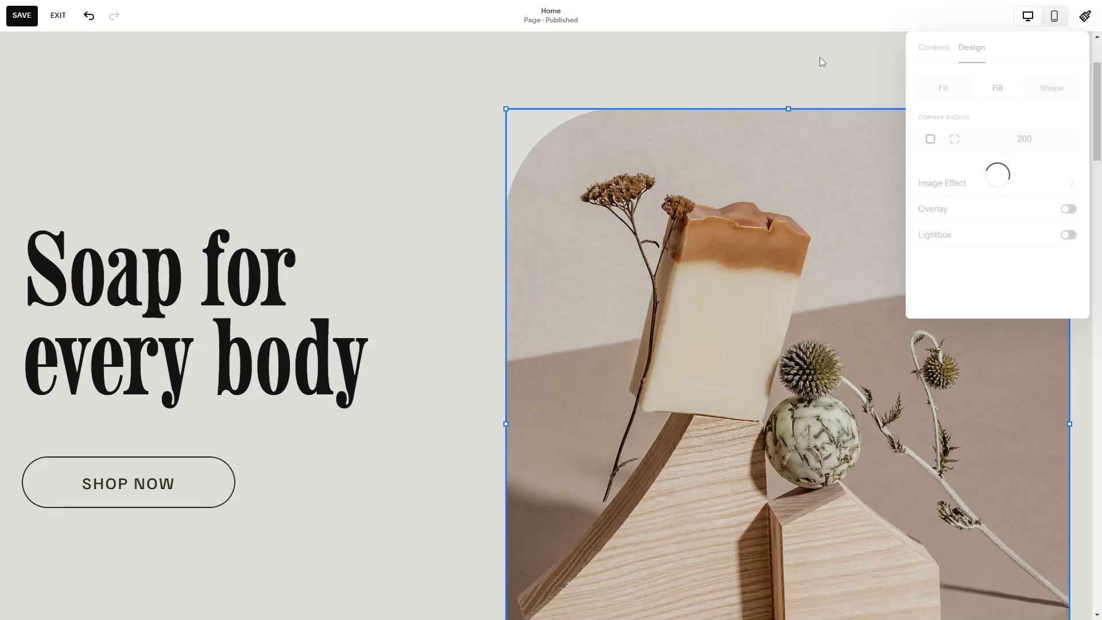
{"action": "left_click", "coordinate": [841, 66]}
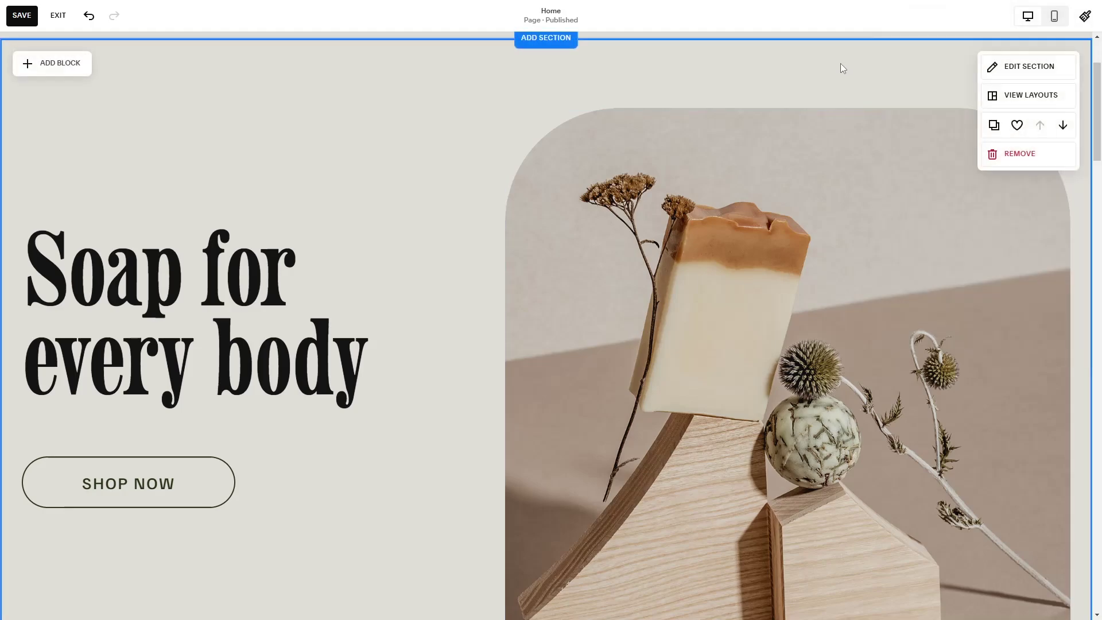
Step: Round only the top left corner of the Eucalyptus and Citrus image with a radius of 100
{"action": "scroll", "coordinate": [1096, 132], "scroll_direction": "down", "scroll_amount": 1}
{"action": "left_click_drag", "start_coordinate": [1100, 132], "coordinate": [1100, 255]}
{"action": "left_click", "coordinate": [183, 245]}
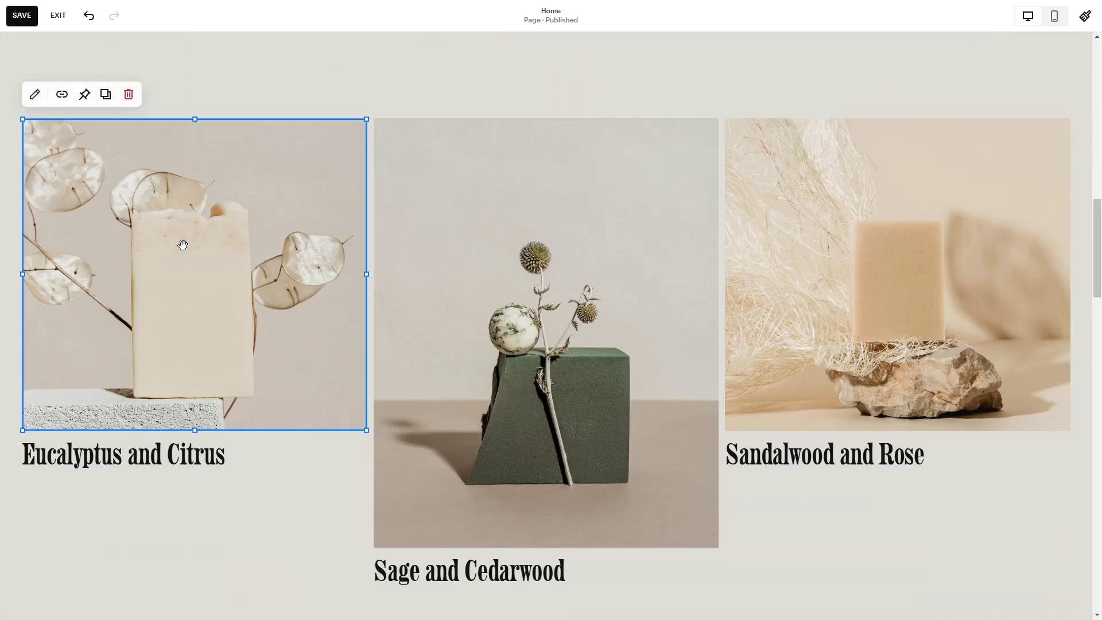
{"action": "left_click", "coordinate": [36, 96]}
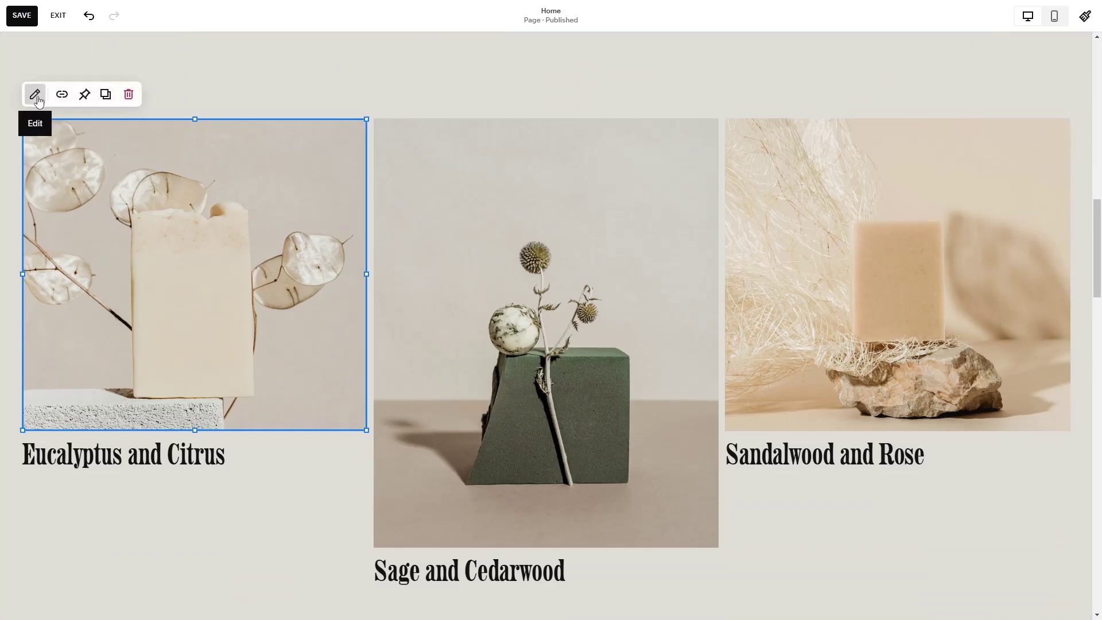
{"action": "left_click", "coordinate": [443, 135]}
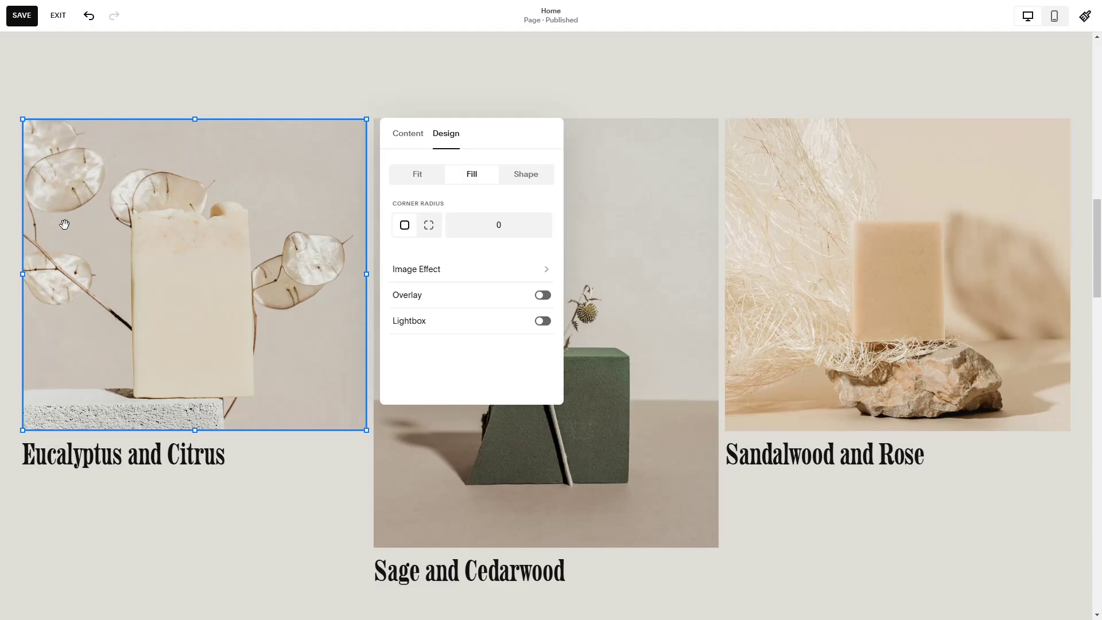
{"action": "left_click", "coordinate": [430, 226]}
{"action": "left_click", "coordinate": [456, 228]}
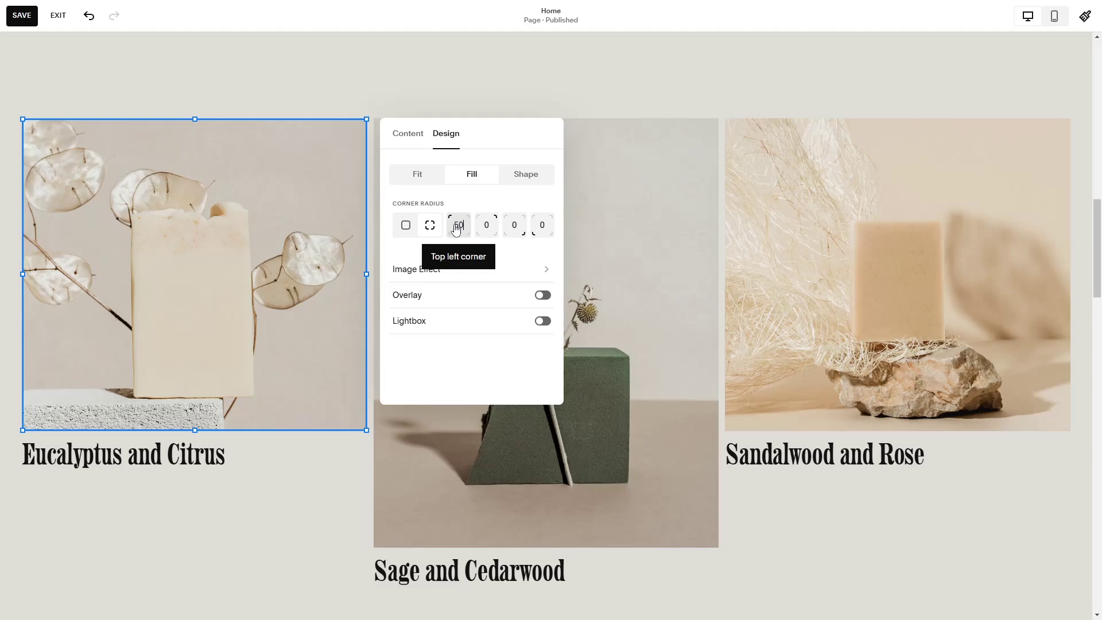
{"action": "type", "text": "100"}
{"action": "left_click", "coordinate": [406, 91]}
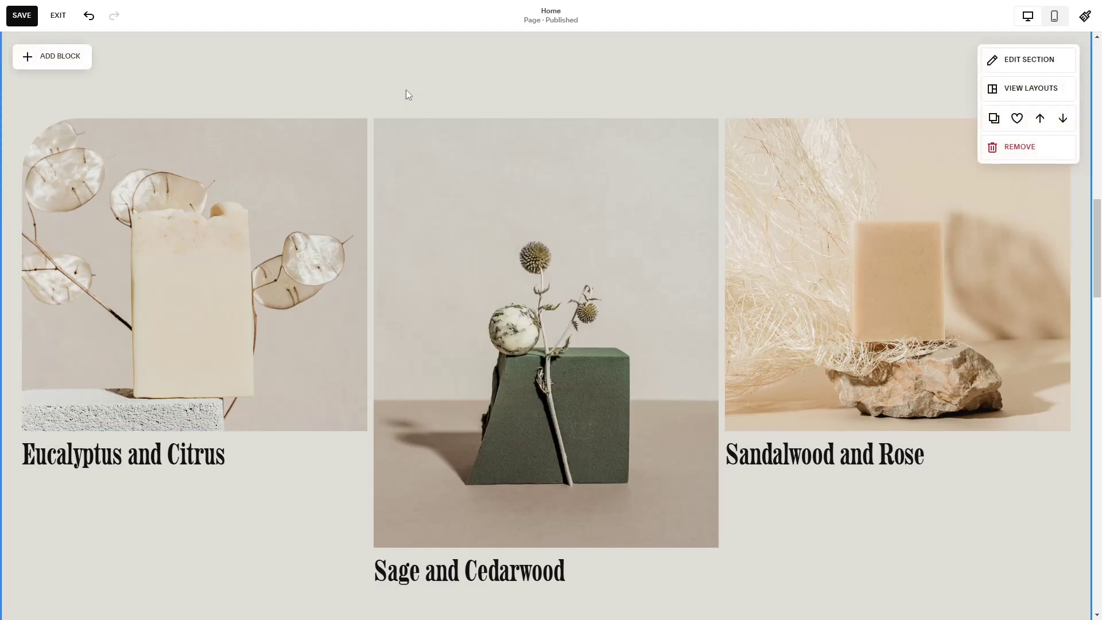
Step: Round only the bottom right corner of the Sandalwood and Rose image with a radius of 100
{"action": "left_click", "coordinate": [825, 183]}
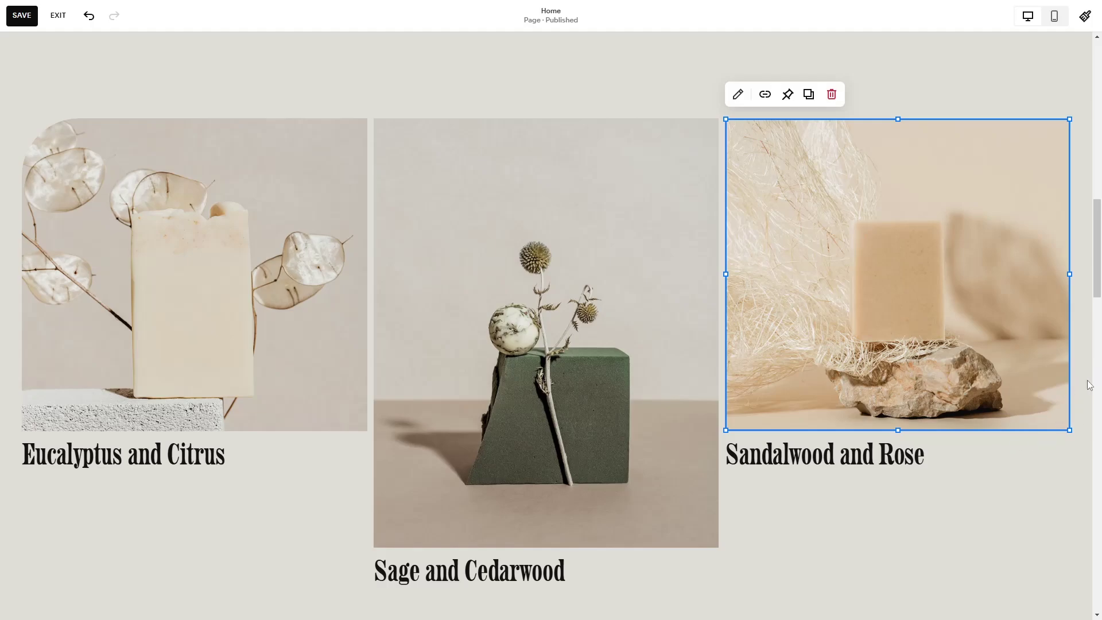
{"action": "left_click", "coordinate": [738, 95]}
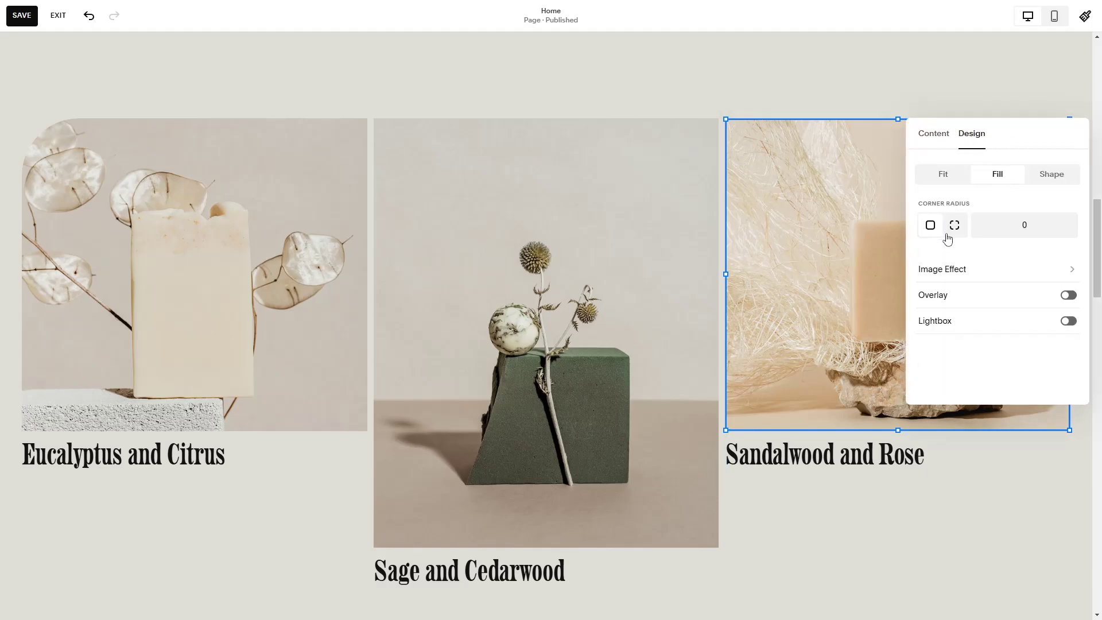
{"action": "left_click", "coordinate": [954, 229]}
{"action": "left_click", "coordinate": [1040, 228]}
{"action": "type", "text": "100"}
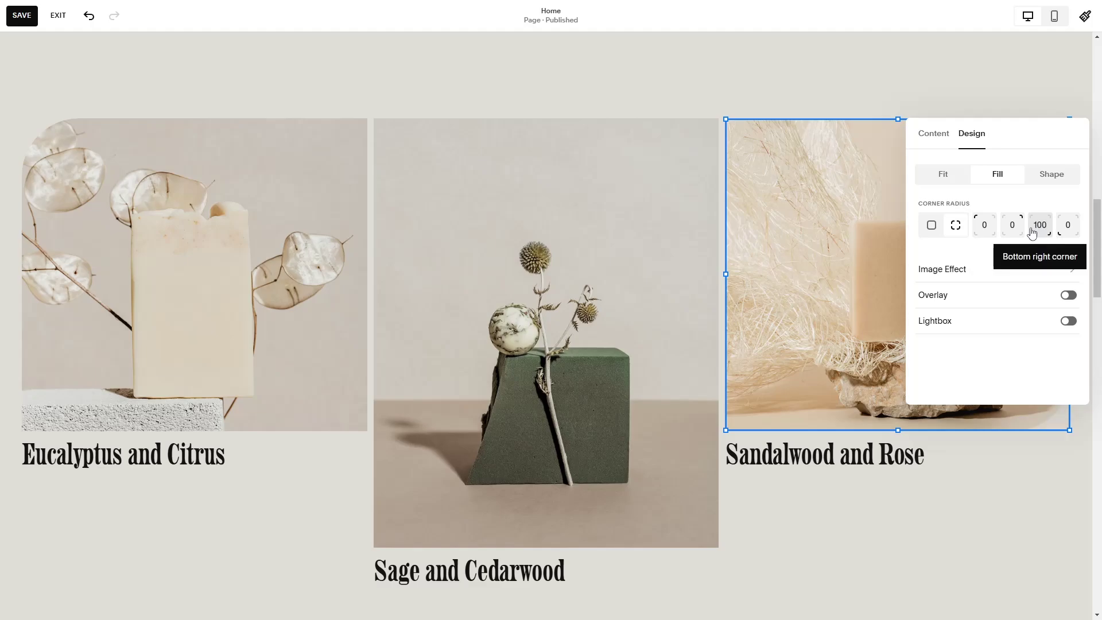
{"action": "left_click", "coordinate": [1022, 462]}
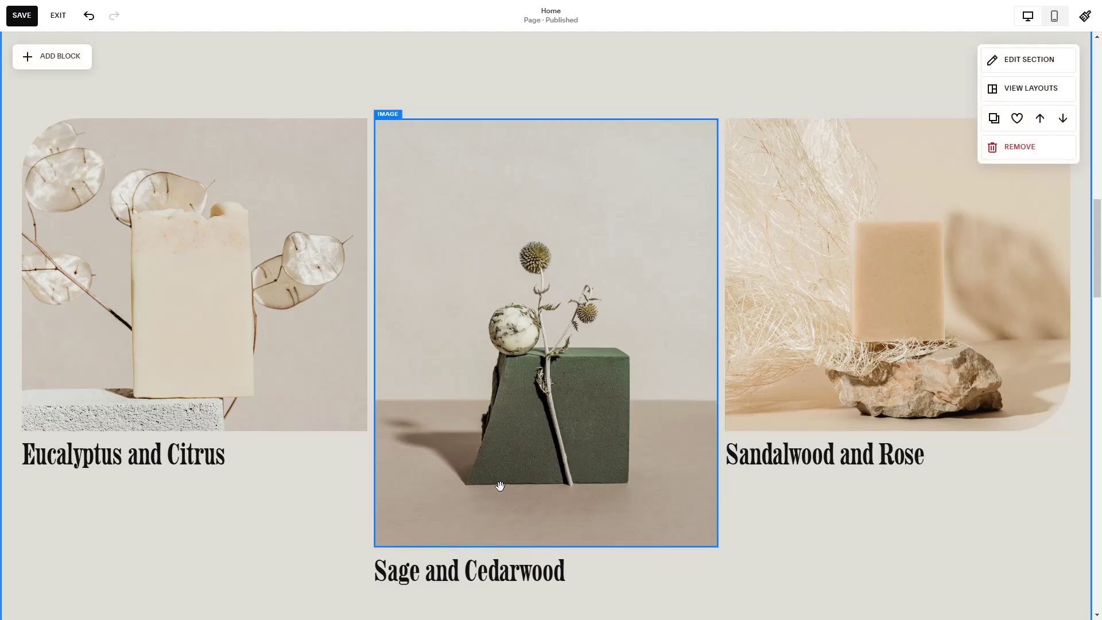
Step: Round only the bottom right and bottom left corners of the Sage and Cedarwood image with a radius of 100 each
{"action": "left_click", "coordinate": [576, 366]}
{"action": "left_click", "coordinate": [387, 95]}
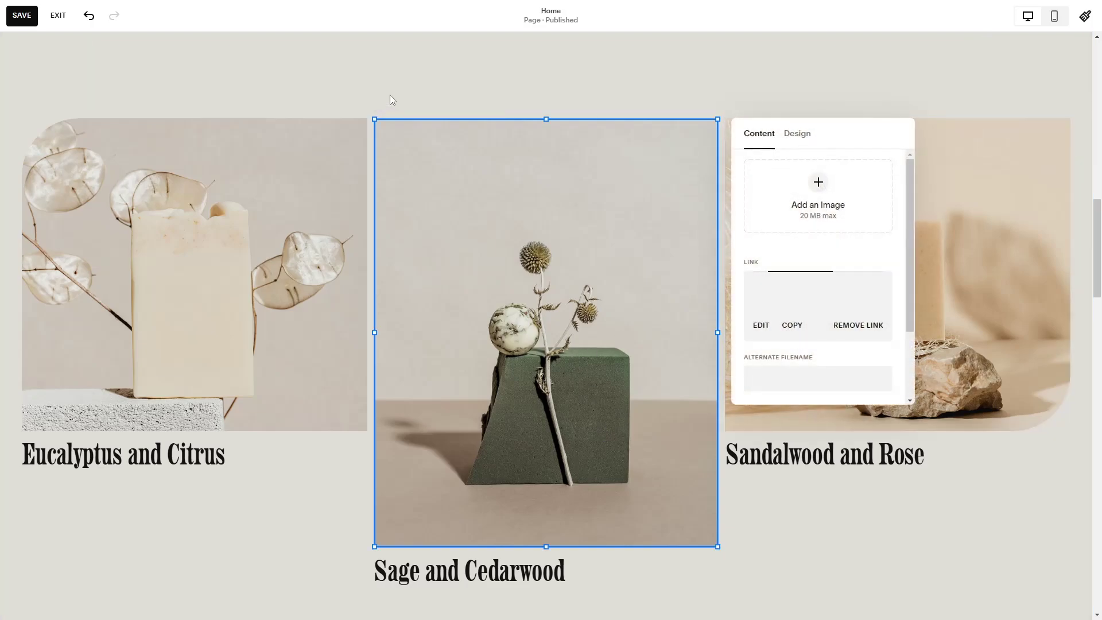
{"action": "left_click", "coordinate": [800, 134]}
{"action": "left_click", "coordinate": [779, 226]}
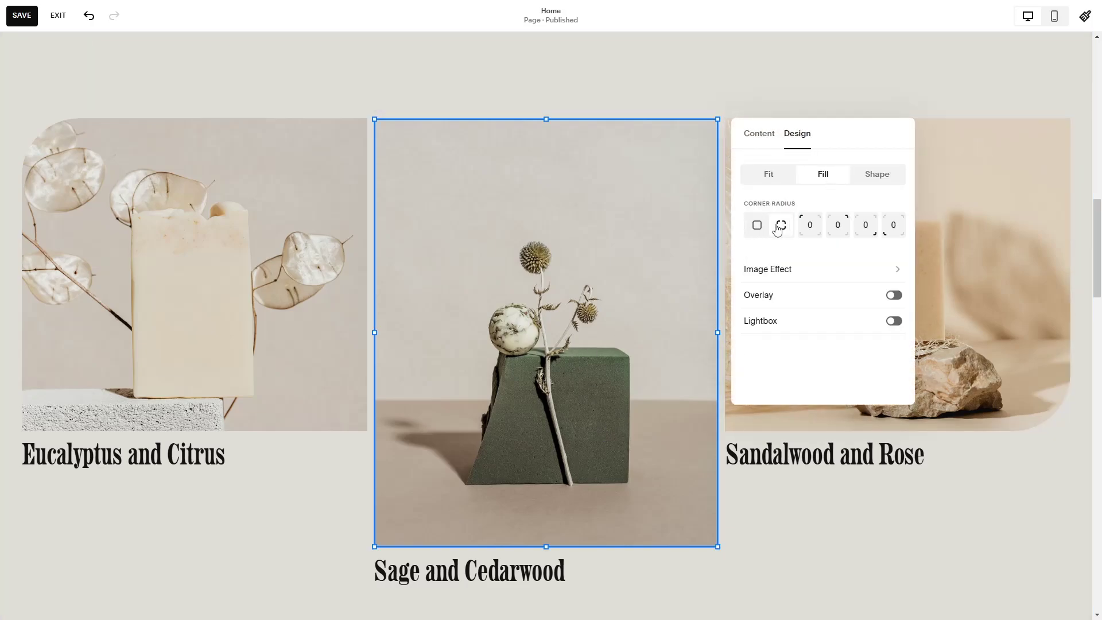
{"action": "left_click", "coordinate": [866, 227]}
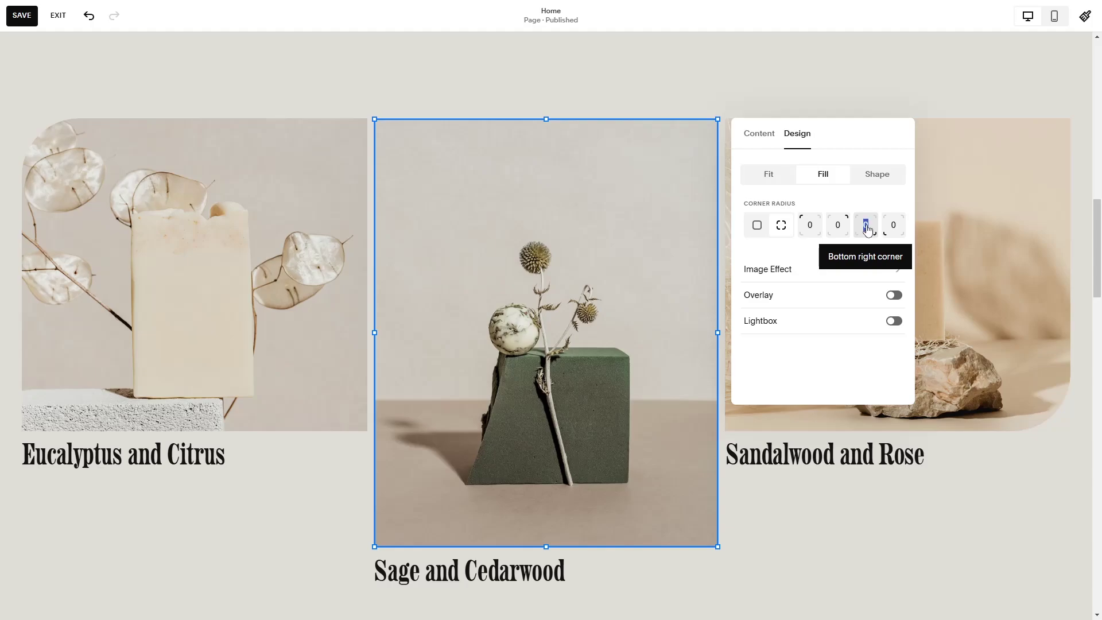
{"action": "type", "text": "100"}
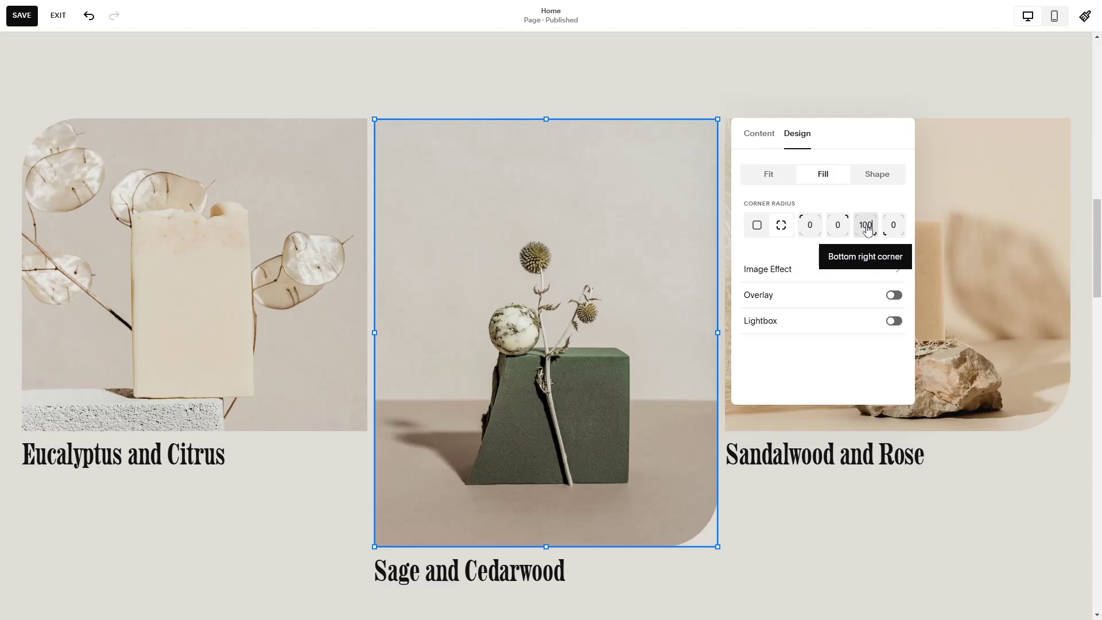
{"action": "left_click", "coordinate": [895, 226]}
{"action": "type", "text": "10"}
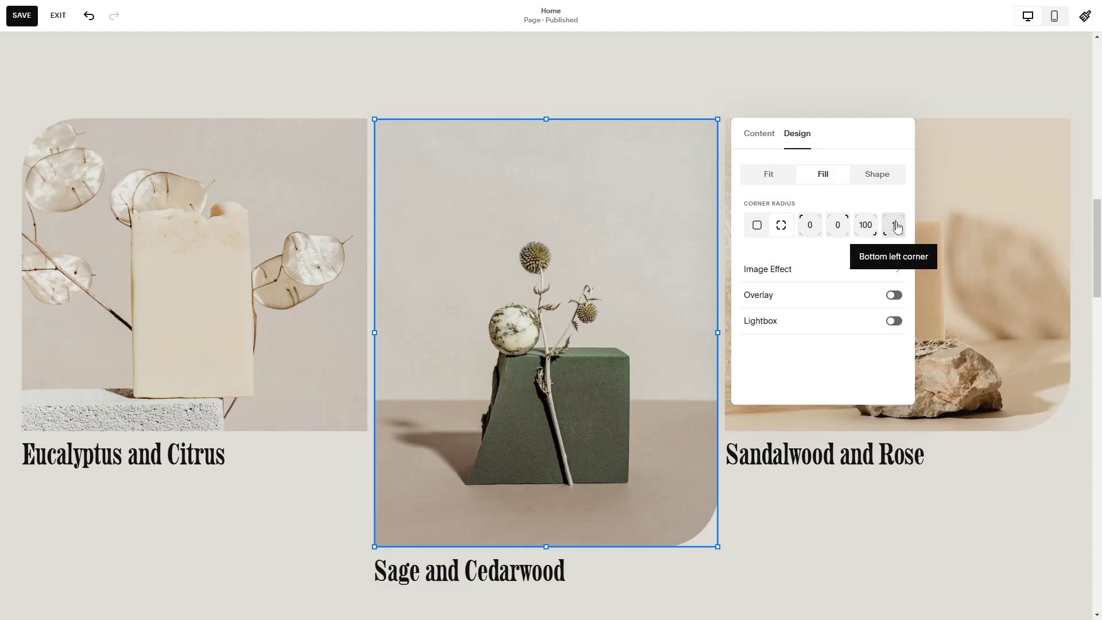
{"action": "type", "text": "0"}
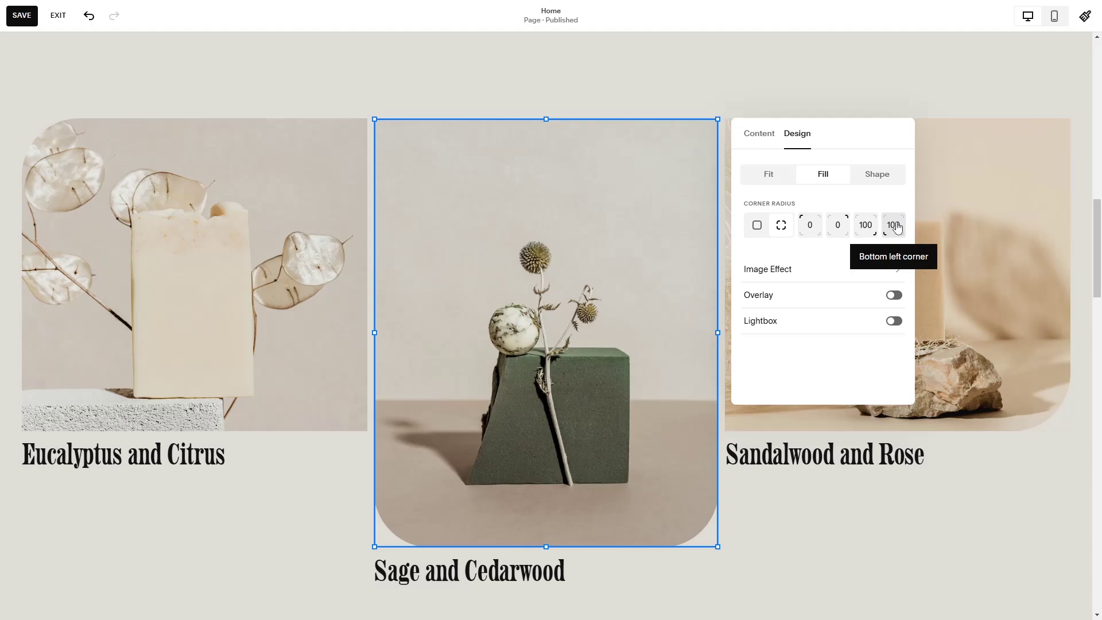
{"action": "left_click", "coordinate": [935, 480]}
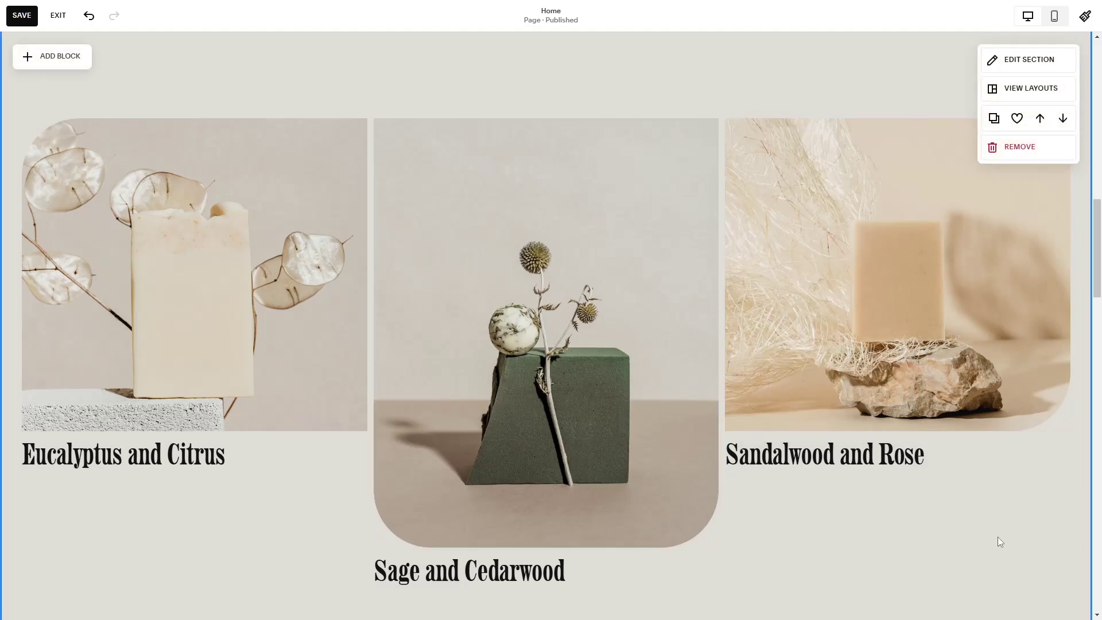
{"action": "left_click_drag", "start_coordinate": [1096, 247], "coordinate": [1100, 278]}
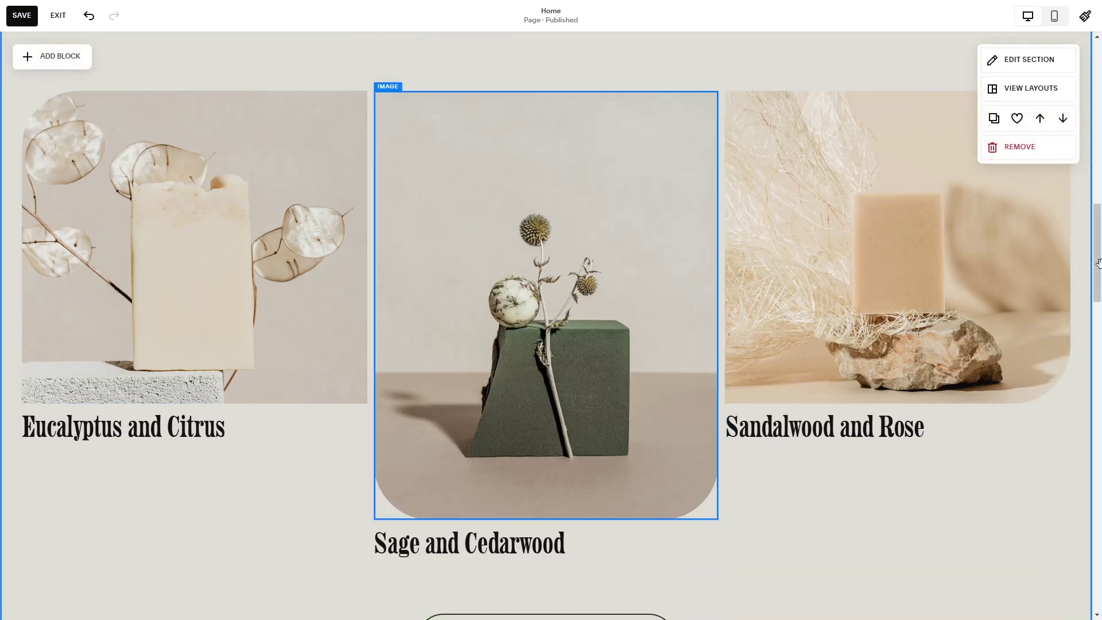
{"action": "scroll", "coordinate": [917, 402], "scroll_direction": "up", "scroll_amount": 1}
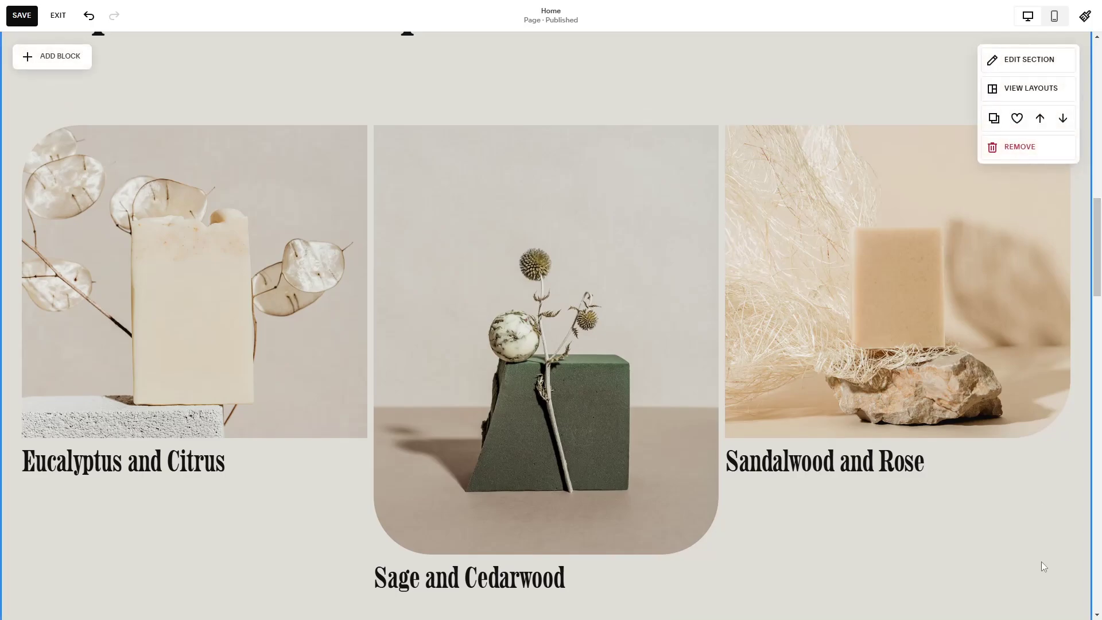